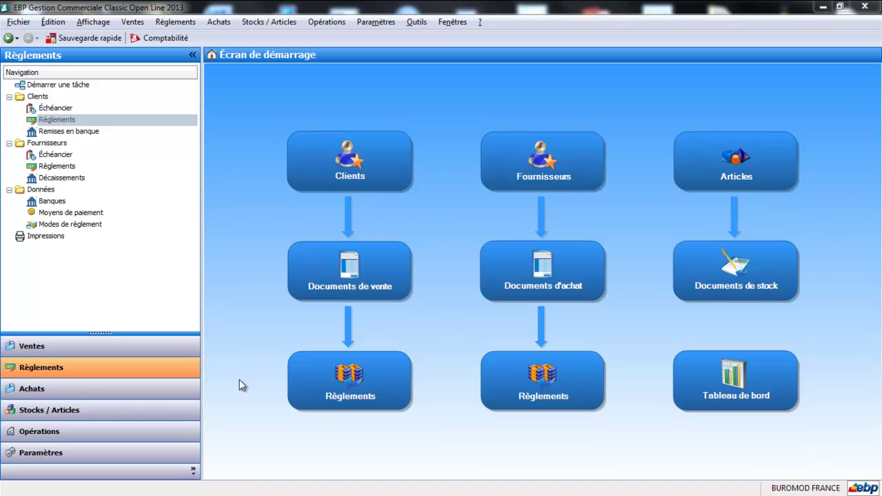
- Create a new payment from the client due-date schedule for SARL Electroménager's unpaid invoice due 10/12/2013
{"action": "left_click", "coordinate": [348, 386]}
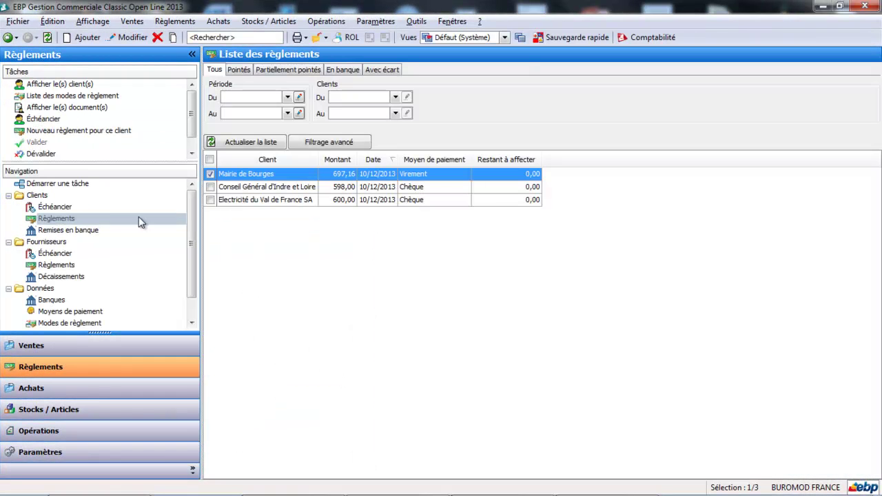
{"action": "left_click", "coordinate": [63, 209]}
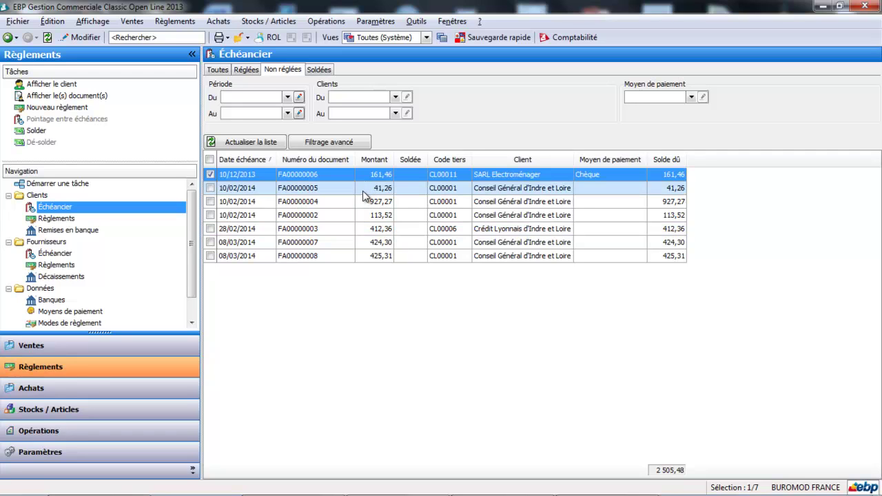
{"action": "left_click", "coordinate": [295, 178]}
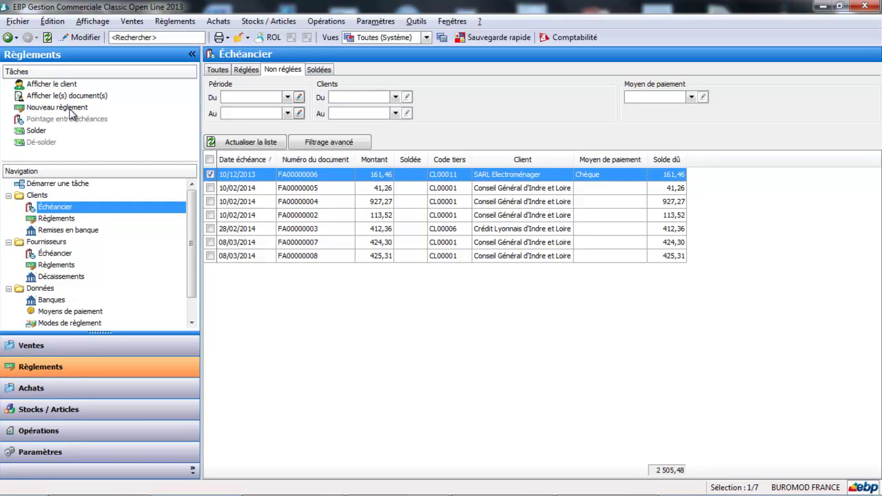
{"action": "right_click", "coordinate": [257, 178]}
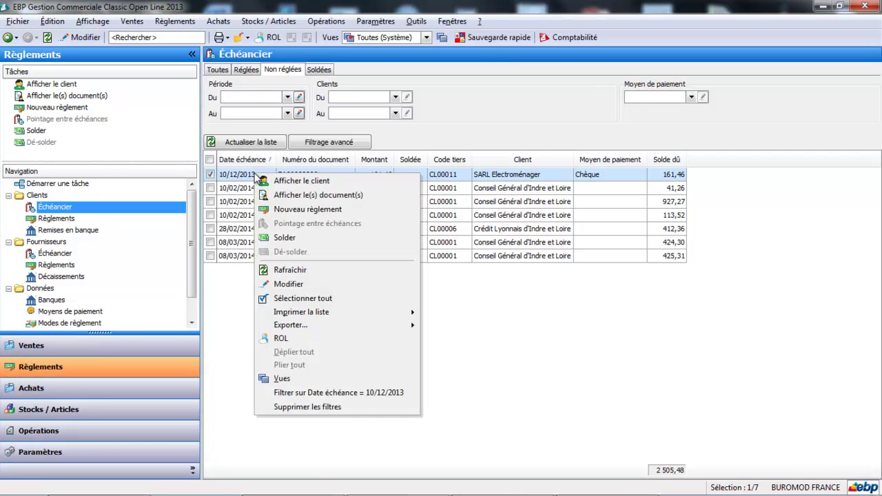
{"action": "left_click", "coordinate": [279, 213]}
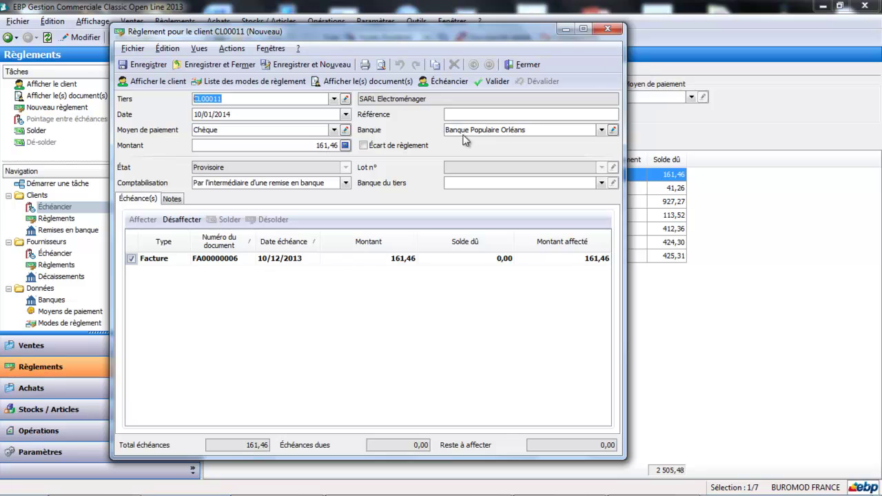
- Enter the reference "Chèque N° 5555" on the SARL Electroménager payment, then save and close it
{"action": "left_click", "coordinate": [471, 114]}
{"action": "type", "text": "C"}
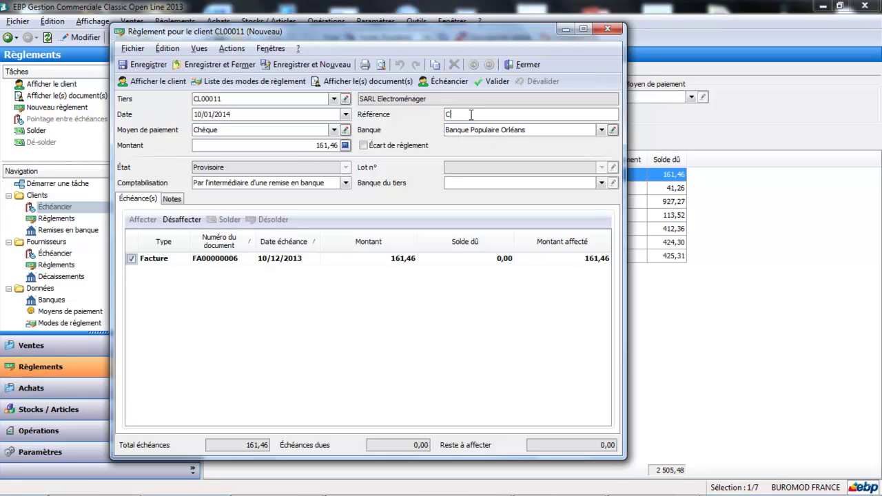
{"action": "type", "text": "hèque N° 5555"}
{"action": "left_click", "coordinate": [152, 65]}
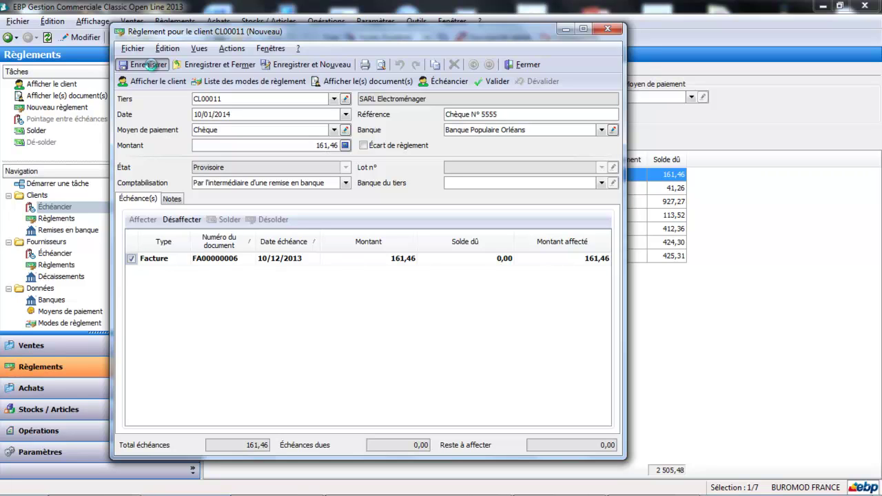
{"action": "left_click", "coordinate": [150, 65]}
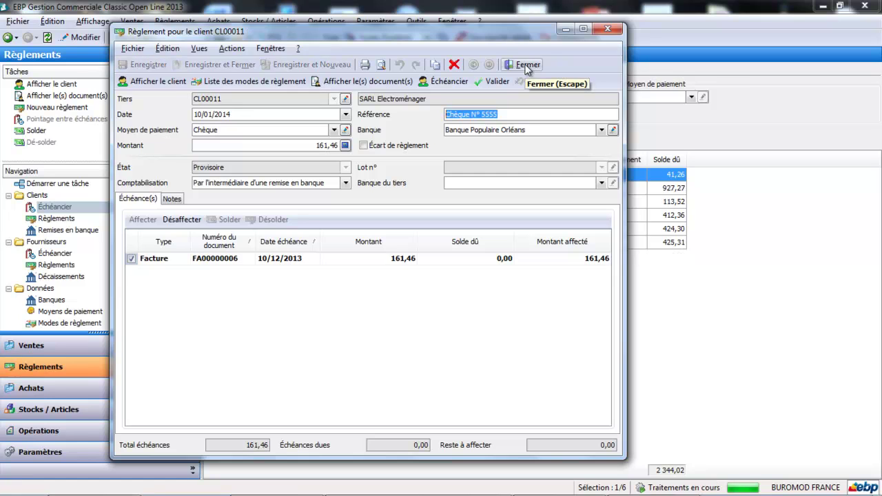
{"action": "left_click", "coordinate": [527, 65]}
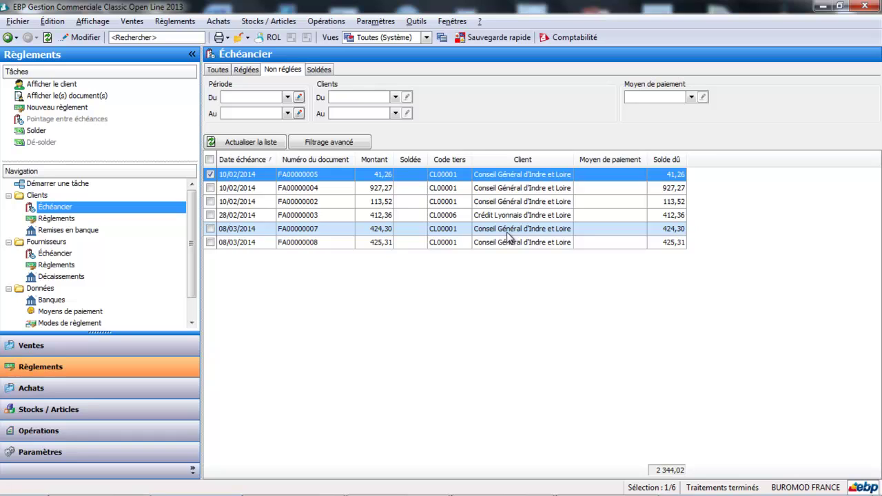
- Review the paid and unpaid due dates in the client schedule and the list of client payments
{"action": "left_click", "coordinate": [246, 71]}
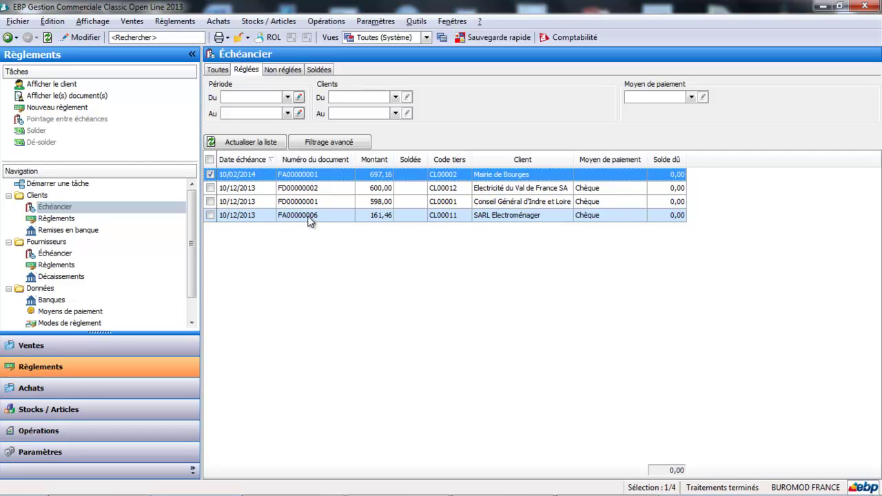
{"action": "left_click", "coordinate": [283, 71]}
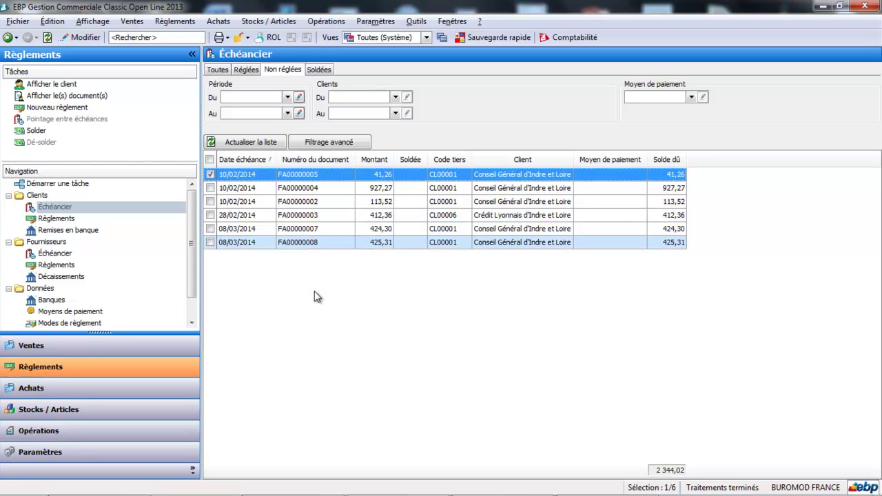
{"action": "left_click", "coordinate": [62, 221]}
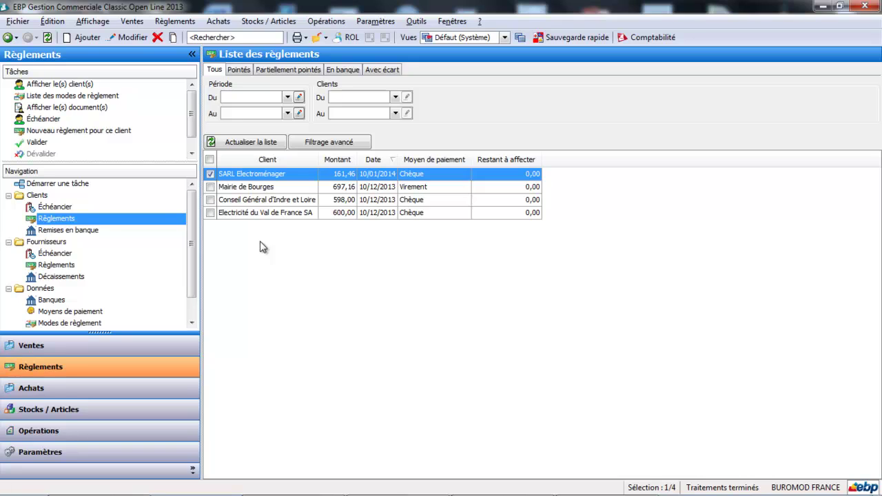
- Create a new client payment for Conseil Général d'Indre et Loire with Chèque as the means of payment
{"action": "left_click", "coordinate": [87, 38]}
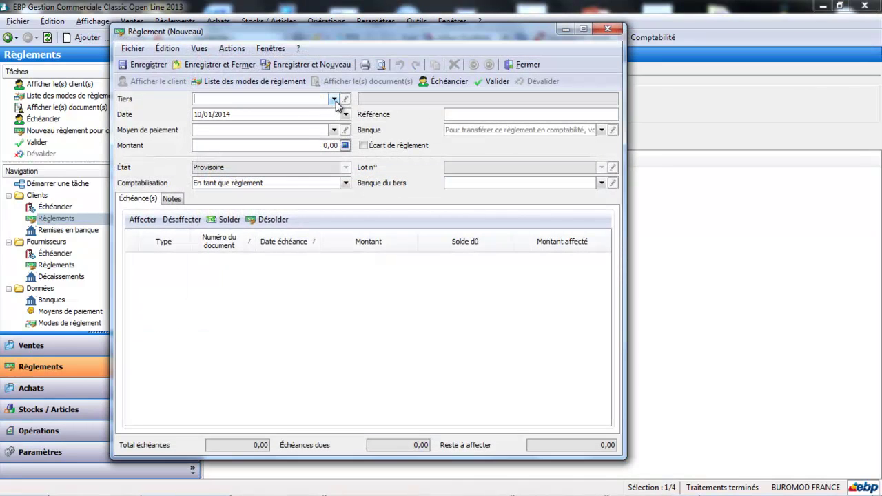
{"action": "left_click", "coordinate": [335, 99]}
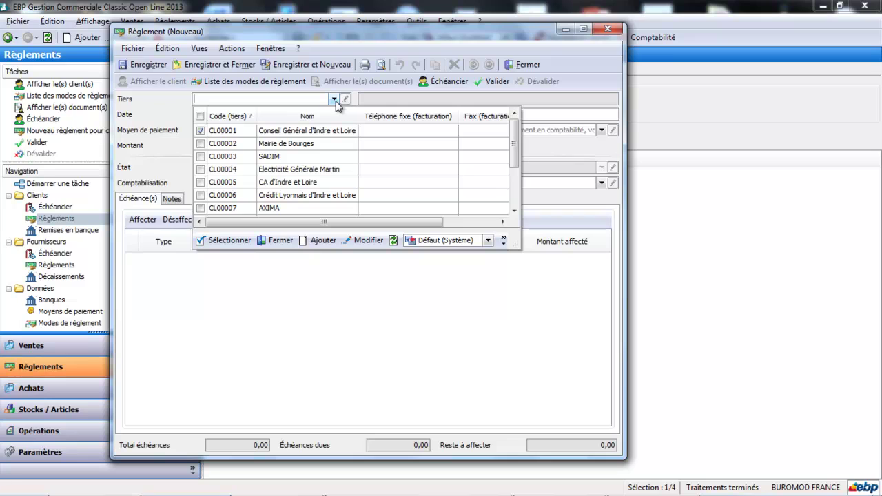
{"action": "left_click", "coordinate": [285, 130]}
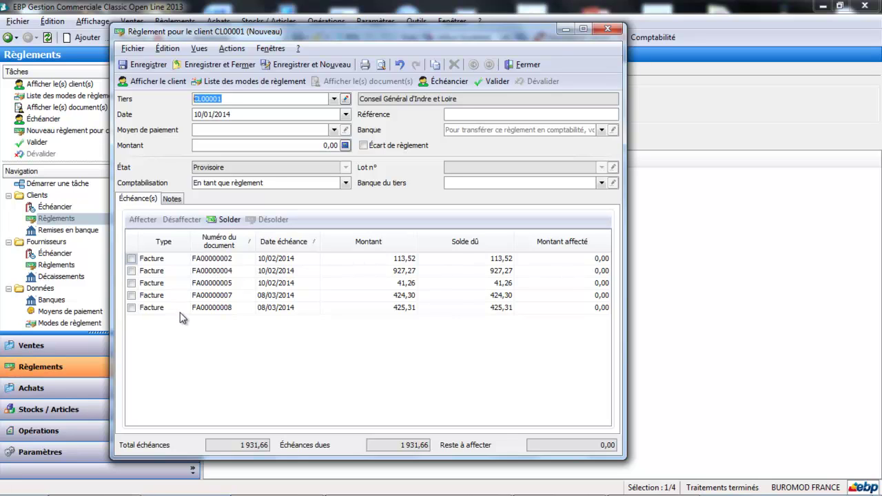
{"action": "left_click", "coordinate": [334, 131]}
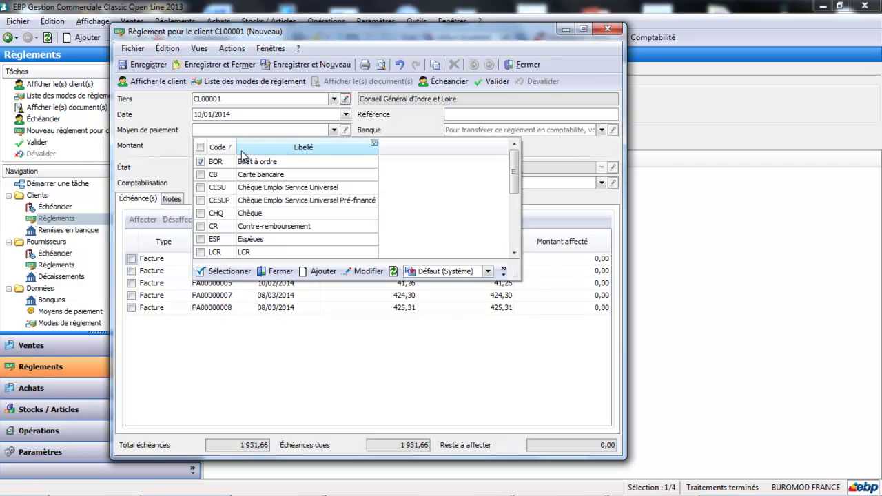
{"action": "left_click", "coordinate": [200, 213]}
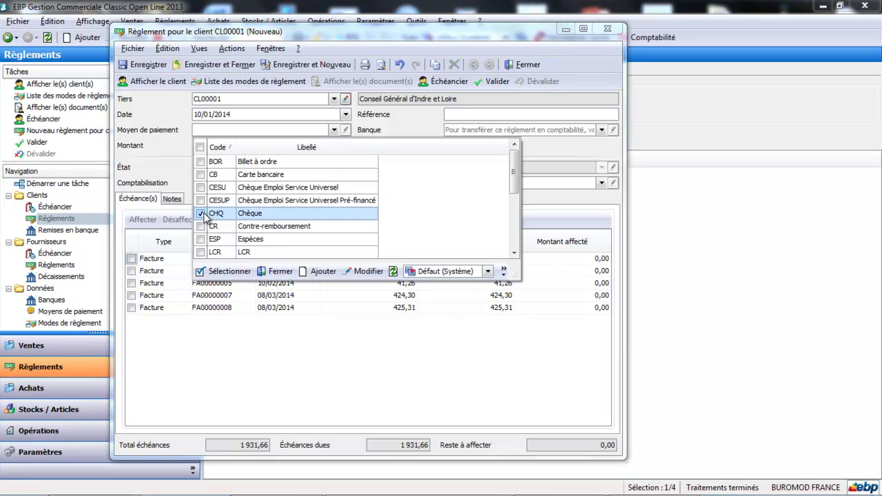
{"action": "left_click", "coordinate": [234, 271]}
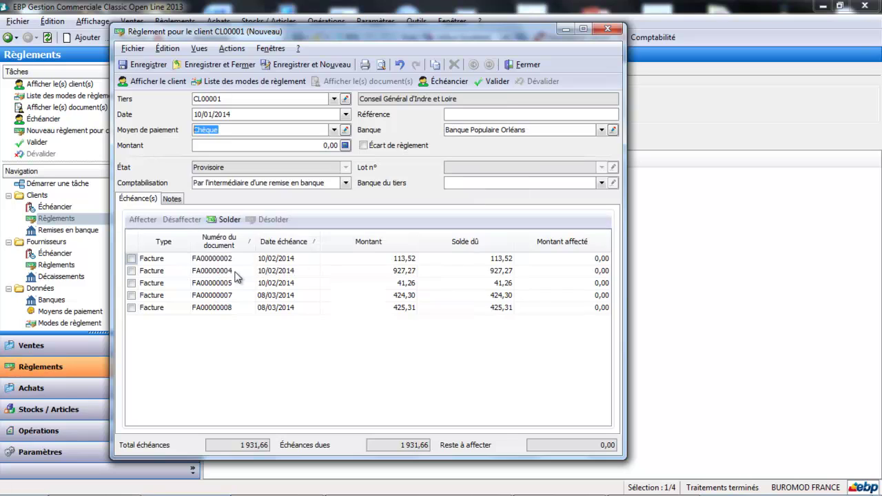
- Set the payment amount to 1931,66 and allocate it to all five outstanding invoices of the client
{"action": "left_click", "coordinate": [309, 145]}
{"action": "type", "text": "1931,66"}
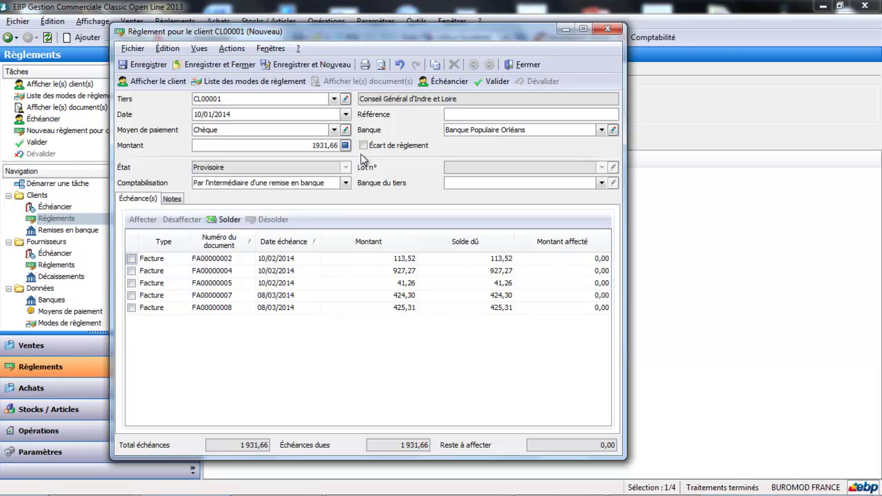
{"action": "key", "text": "Tab"}
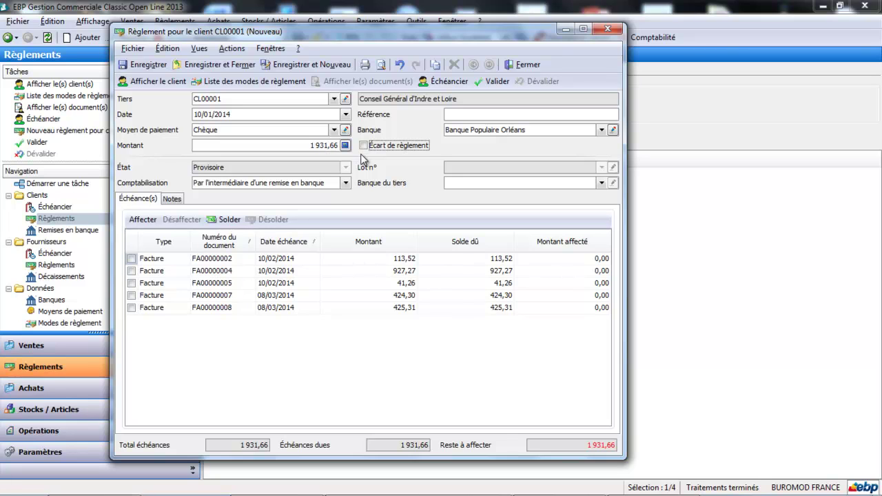
{"action": "key", "text": "Tab"}
{"action": "left_click", "coordinate": [132, 258]}
{"action": "left_click", "coordinate": [131, 271]}
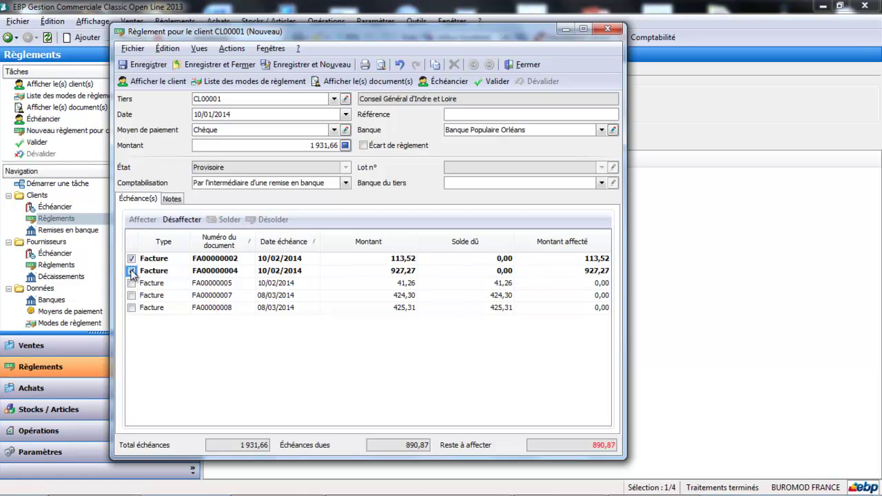
{"action": "left_click", "coordinate": [132, 283]}
{"action": "left_click", "coordinate": [133, 295]}
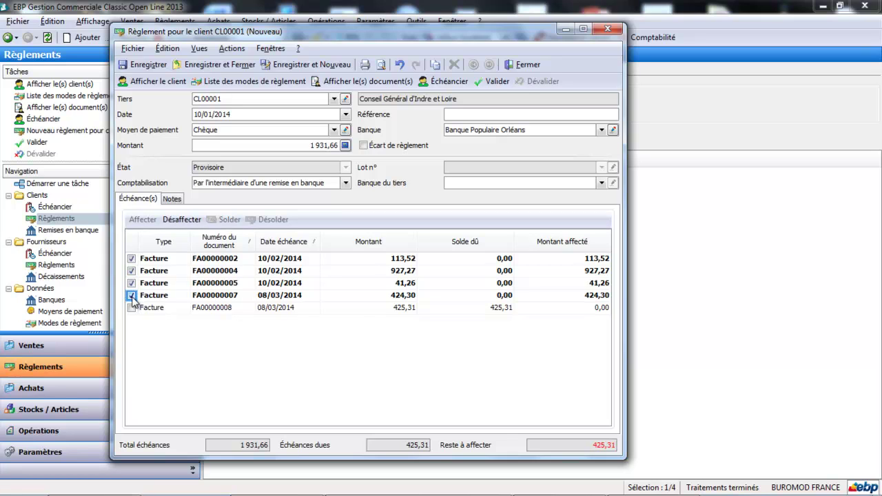
{"action": "left_click", "coordinate": [131, 308]}
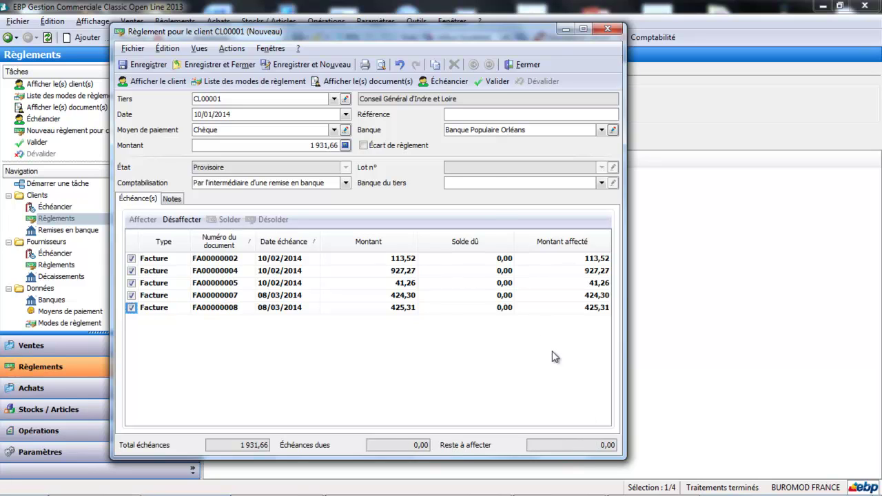
- Enter the reference "Cheque 6666" on the Conseil Général d'Indre et Loire payment, then save and close it
{"action": "left_click", "coordinate": [472, 114]}
{"action": "type", "text": "Cheque 6666"}
{"action": "left_click", "coordinate": [153, 65]}
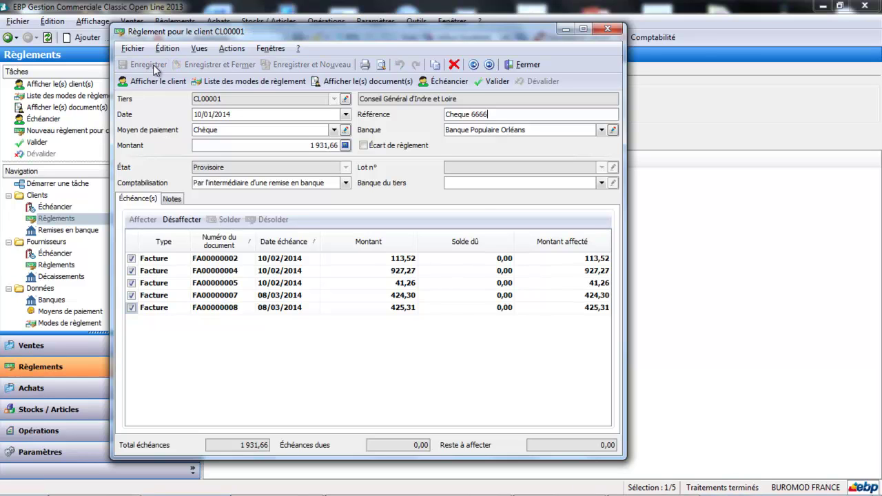
{"action": "left_click", "coordinate": [529, 65]}
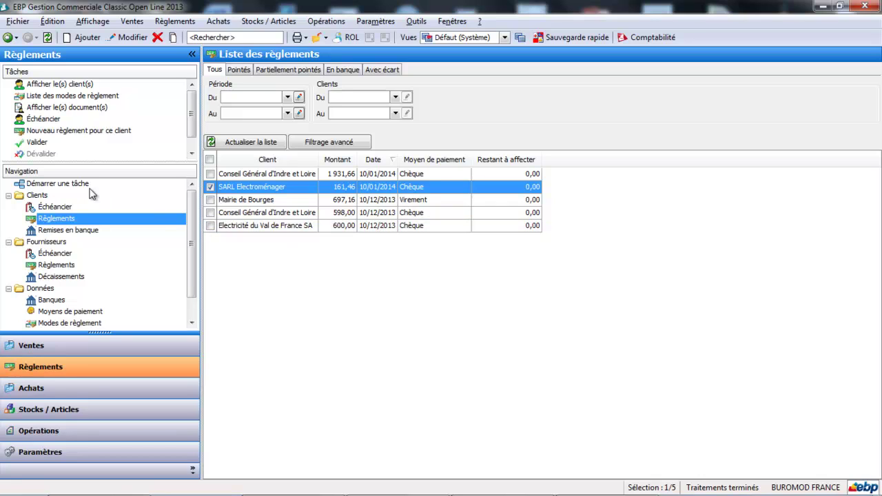
- Create a new client bank deposit with Chèque as the means of payment and apply the filter to list the matching payments
{"action": "left_click", "coordinate": [71, 231]}
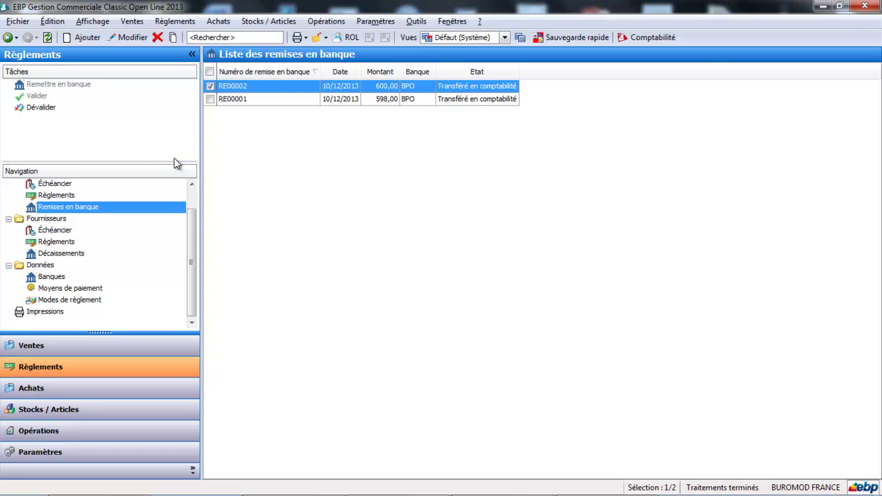
{"action": "left_click", "coordinate": [90, 37]}
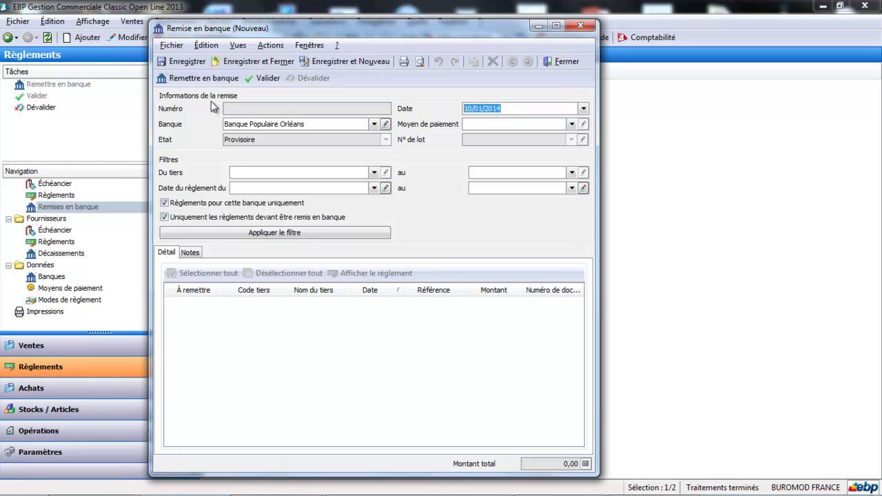
{"action": "left_click", "coordinate": [573, 124]}
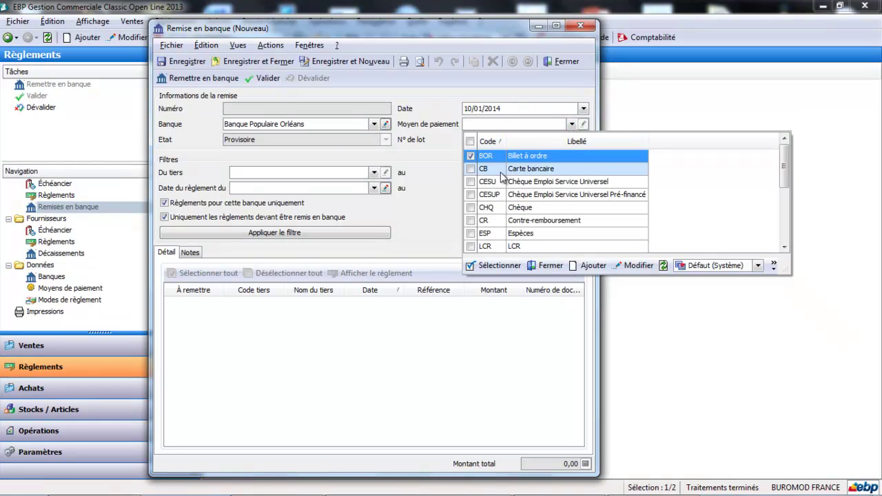
{"action": "left_click", "coordinate": [482, 210]}
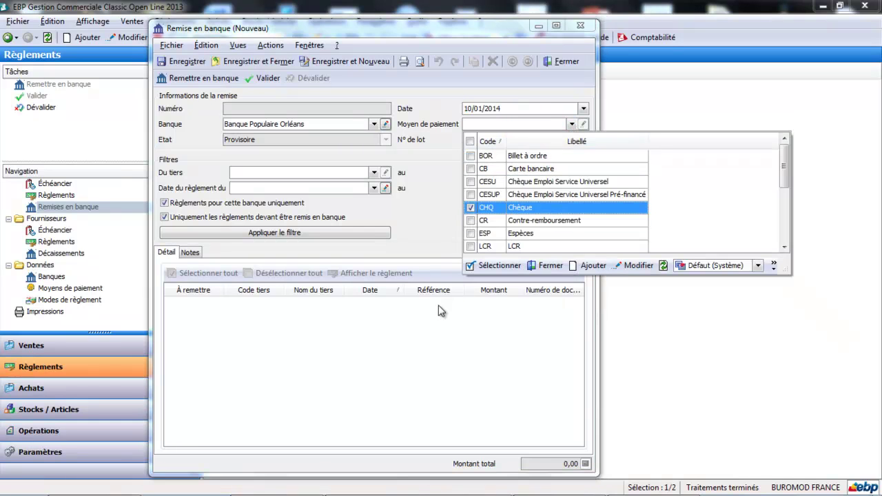
{"action": "left_click", "coordinate": [498, 267]}
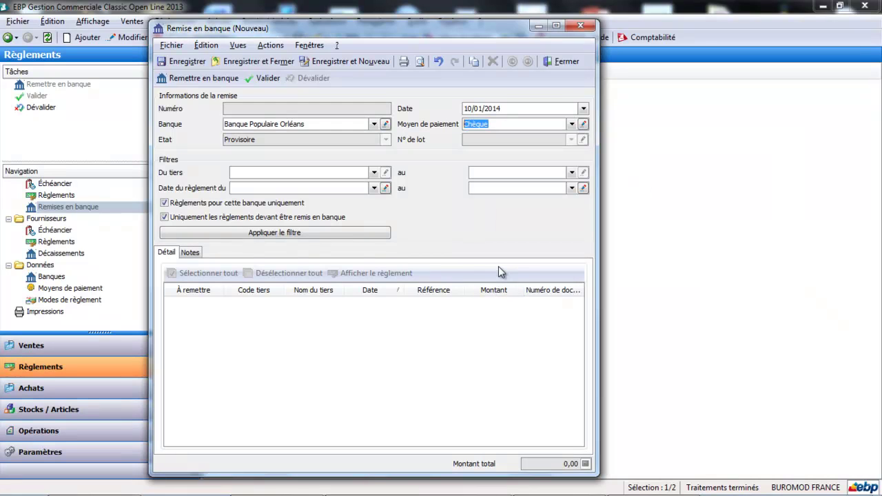
{"action": "left_click", "coordinate": [322, 234]}
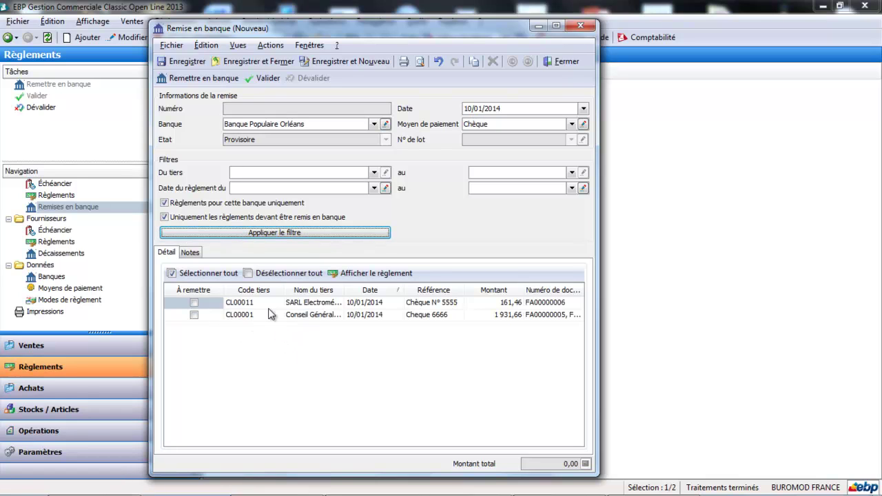
- Mark both cheque payments, Chèque N° 5555 and Cheque 6666, for inclusion in the bank deposit
{"action": "left_click", "coordinate": [195, 306]}
{"action": "left_click", "coordinate": [195, 306]}
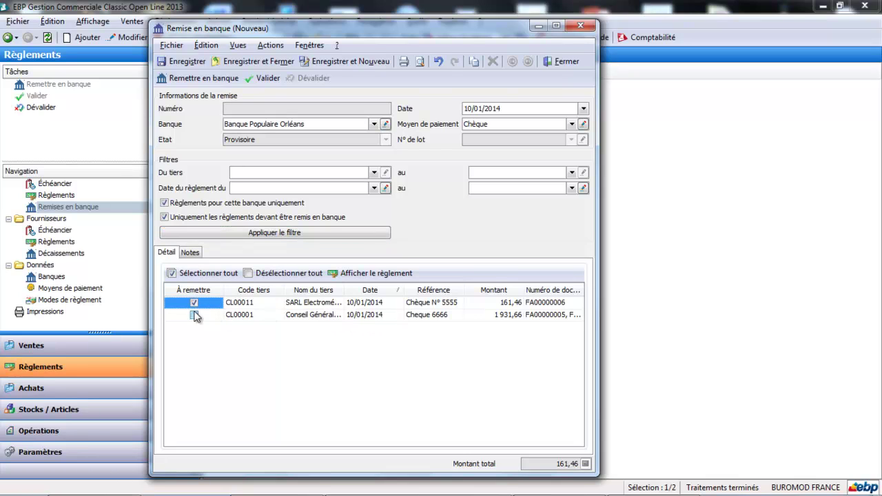
{"action": "left_click", "coordinate": [195, 320]}
{"action": "left_click", "coordinate": [194, 317]}
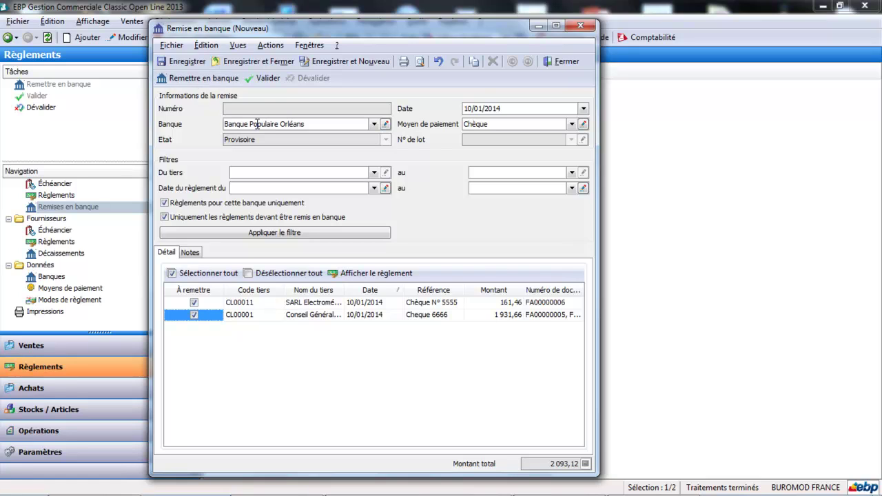
- Submit the cheque deposit to Banque Populaire Orléans, validate it definitively and close the deposit form
{"action": "left_click", "coordinate": [217, 80]}
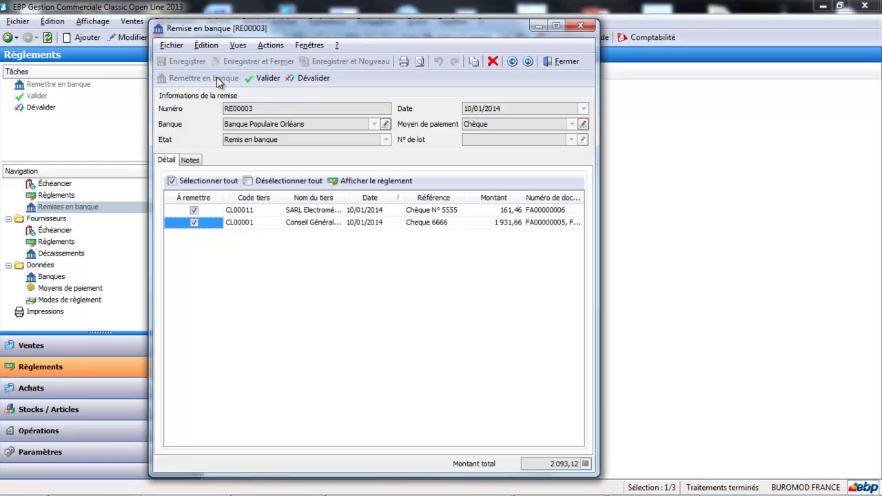
{"action": "left_click", "coordinate": [261, 80]}
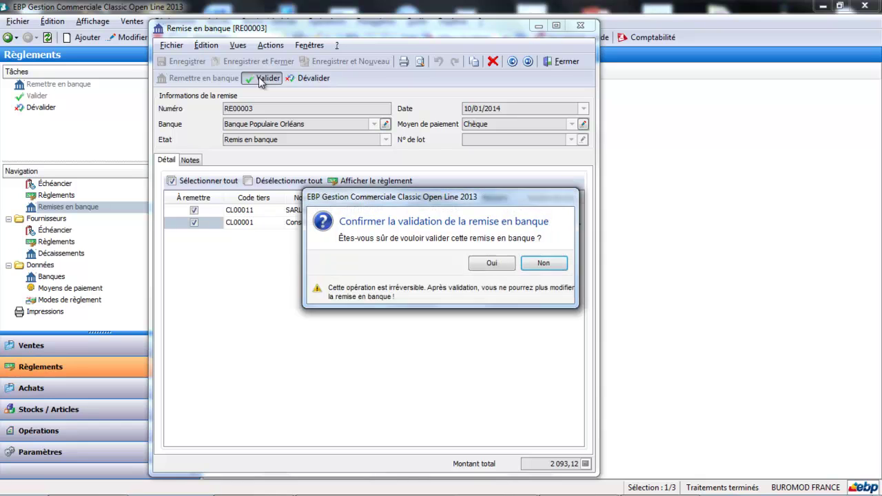
{"action": "left_click", "coordinate": [489, 264]}
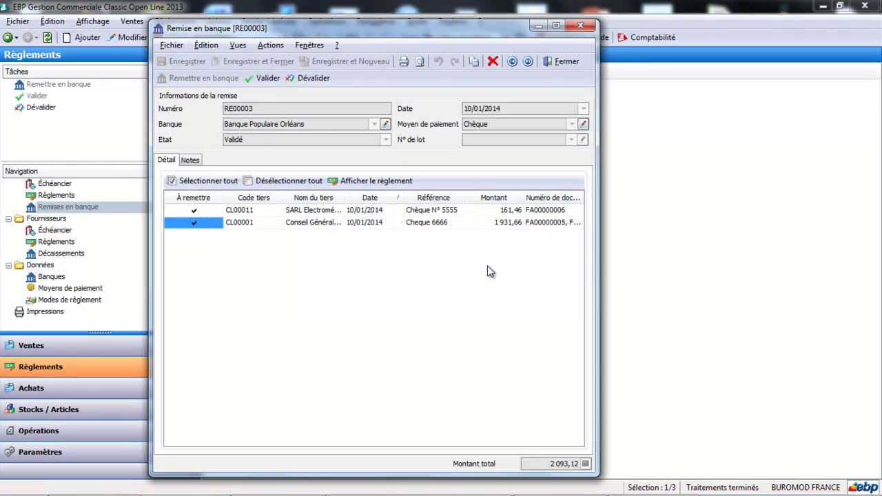
{"action": "left_click", "coordinate": [566, 67]}
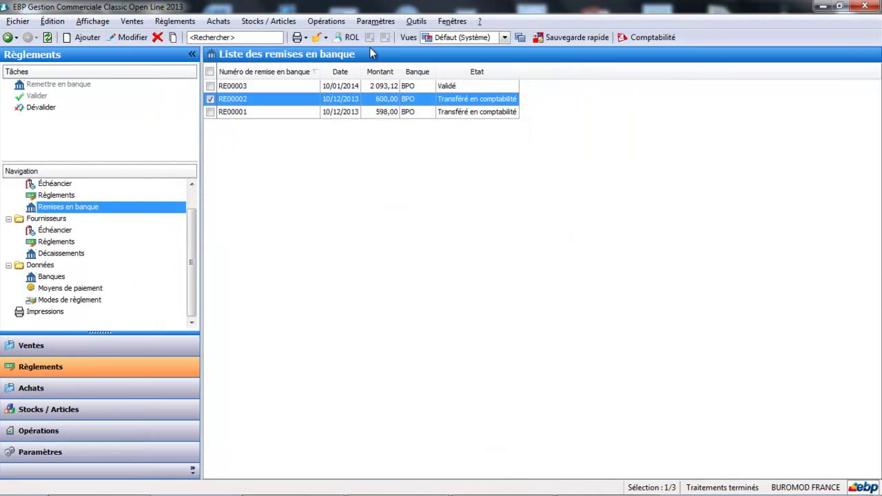
- Start an accounting transfer for documents in the state Validées et provisoires, keeping every listed deposit and sales due date selected
{"action": "left_click", "coordinate": [336, 22]}
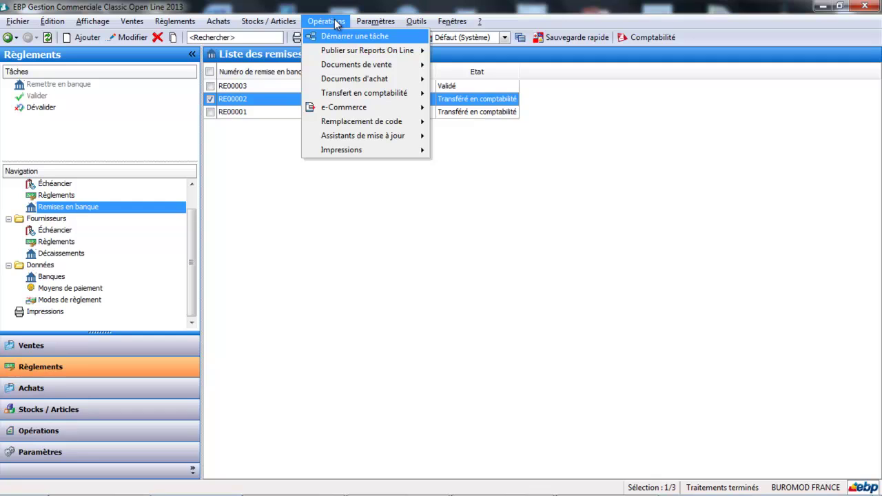
{"action": "mouse_move", "coordinate": [368, 92]}
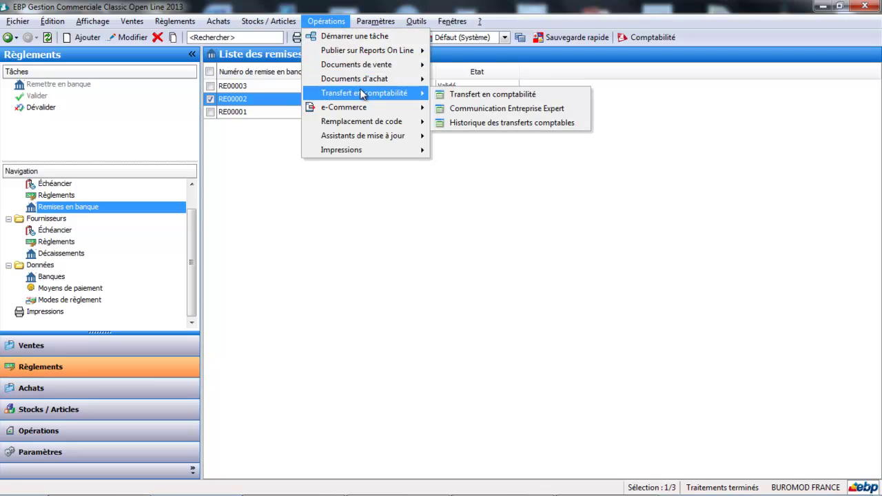
{"action": "left_click", "coordinate": [462, 96]}
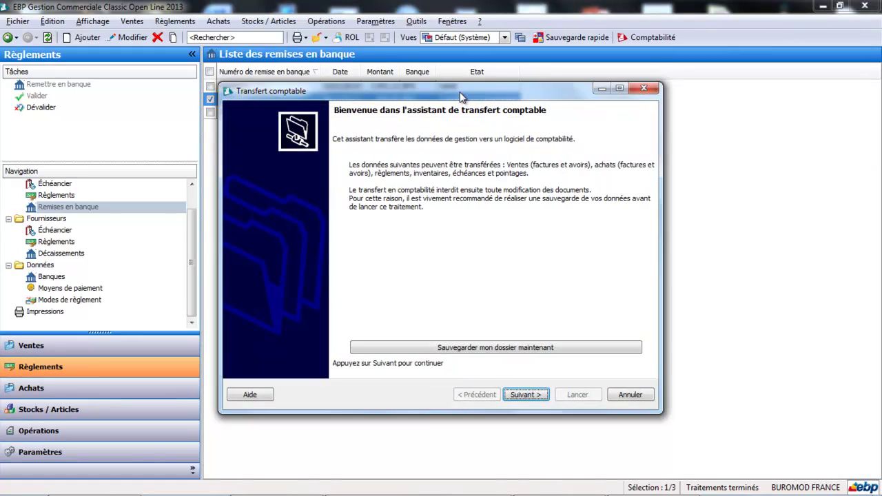
{"action": "left_click", "coordinate": [538, 399]}
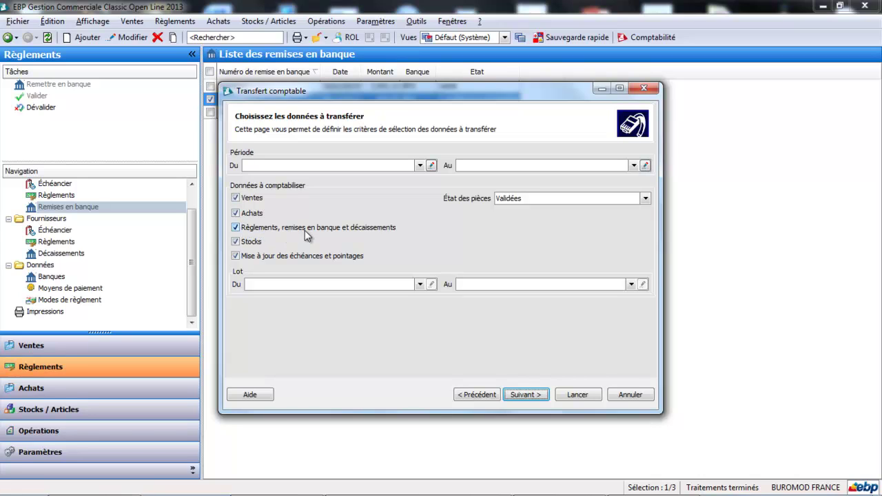
{"action": "left_click", "coordinate": [645, 198]}
{"action": "left_click", "coordinate": [603, 221]}
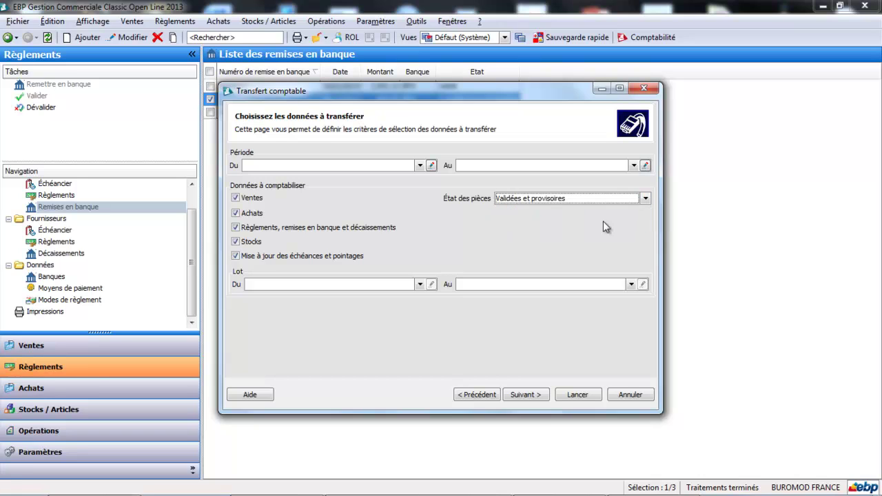
{"action": "left_click", "coordinate": [530, 398]}
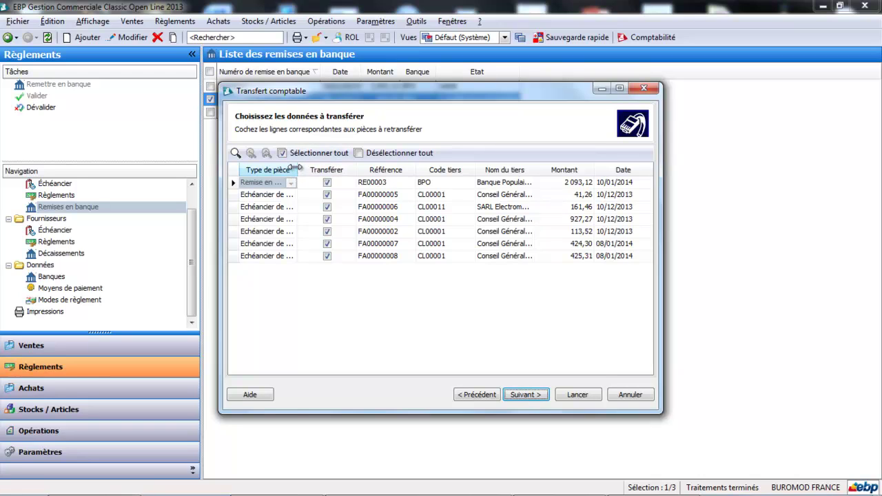
{"action": "left_click_drag", "start_coordinate": [297, 167], "coordinate": [330, 169]}
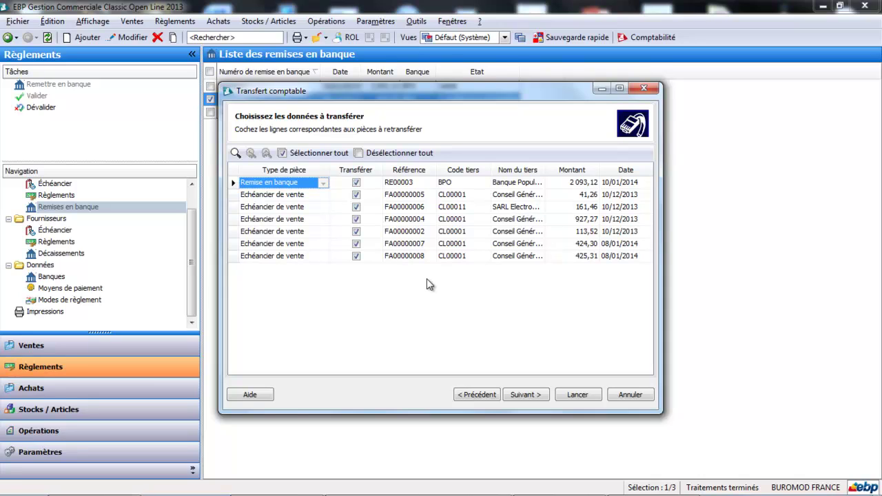
{"action": "left_click", "coordinate": [518, 396]}
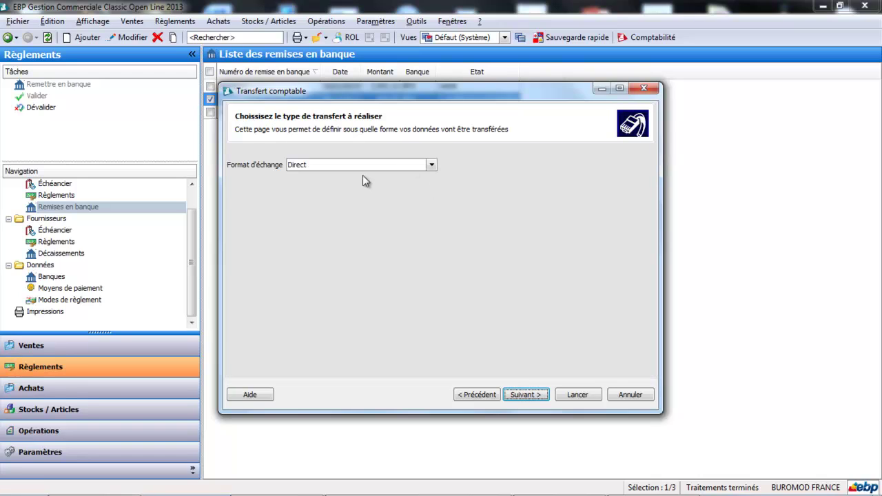
- Run the accounting transfer with Direct as the exchange format and close the assistant
{"action": "left_click", "coordinate": [431, 166]}
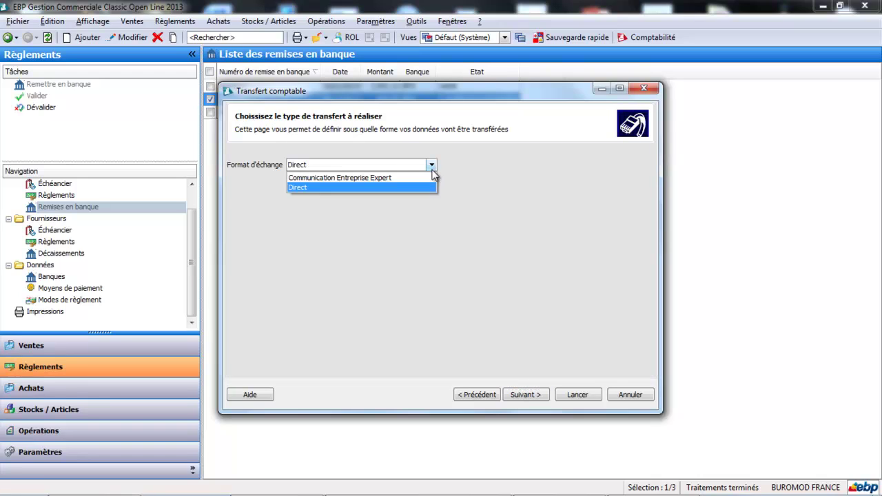
{"action": "left_click", "coordinate": [413, 188]}
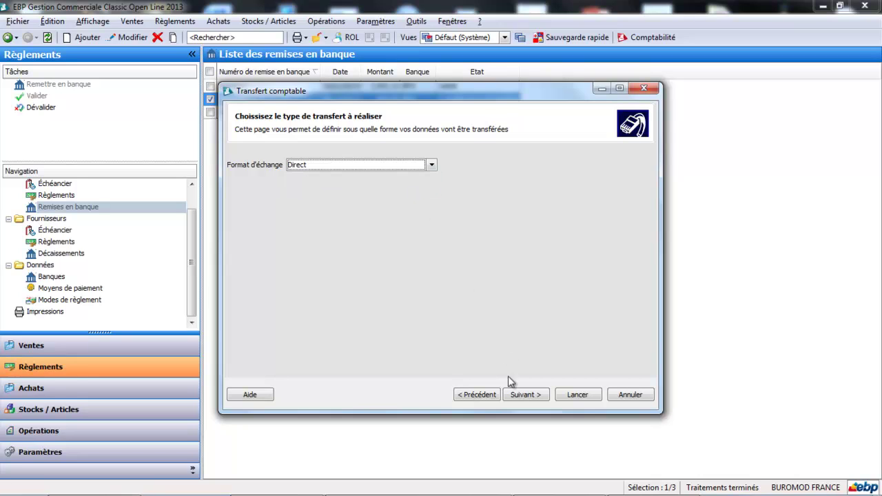
{"action": "left_click", "coordinate": [522, 395]}
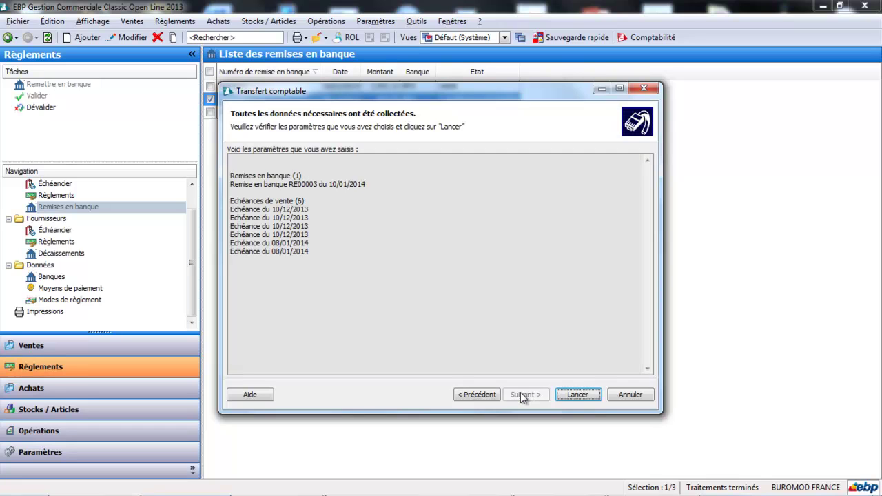
{"action": "left_click", "coordinate": [582, 401]}
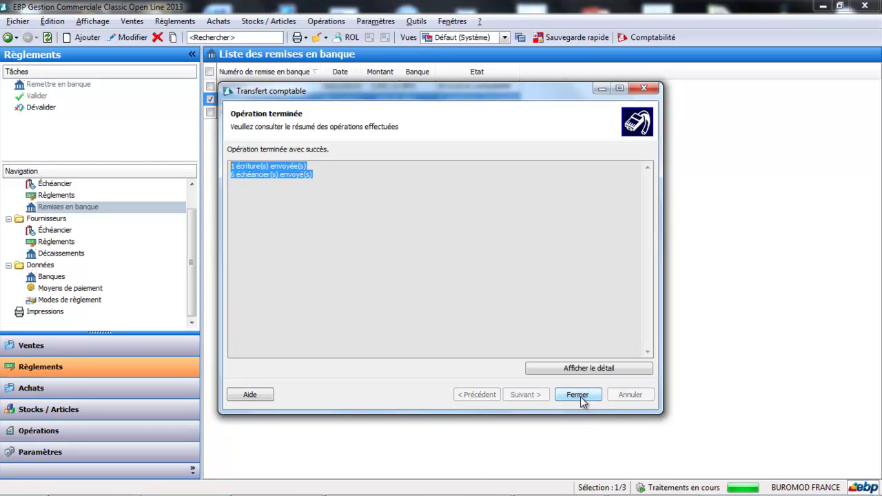
{"action": "left_click", "coordinate": [578, 395]}
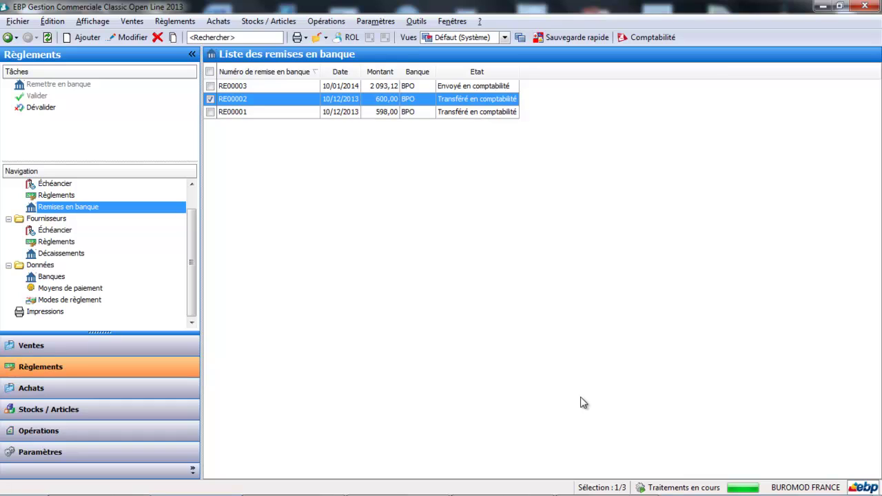